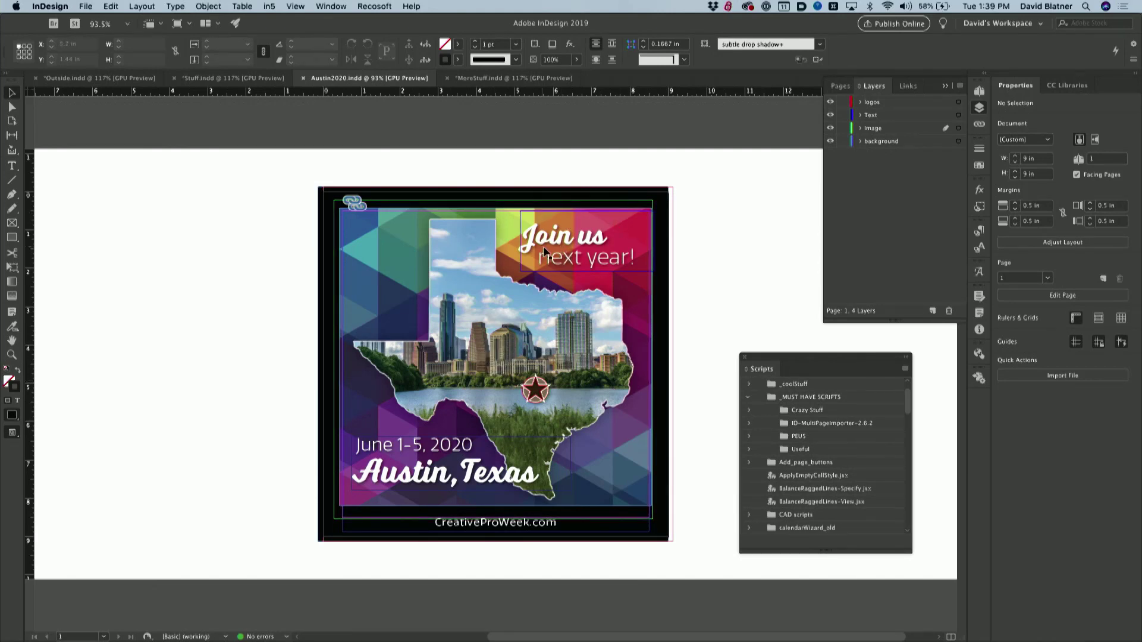
Try the "Join us next year!" text frame farther up and right, past the page edge, and undo the move
drag(544, 250, 589, 225)
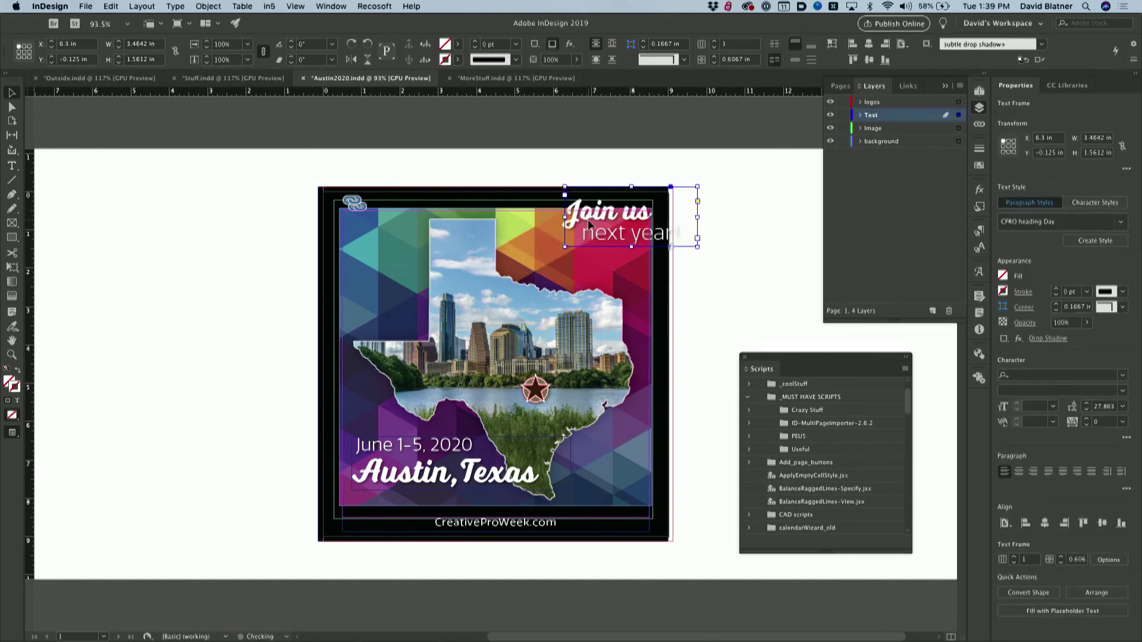
key(super+z)
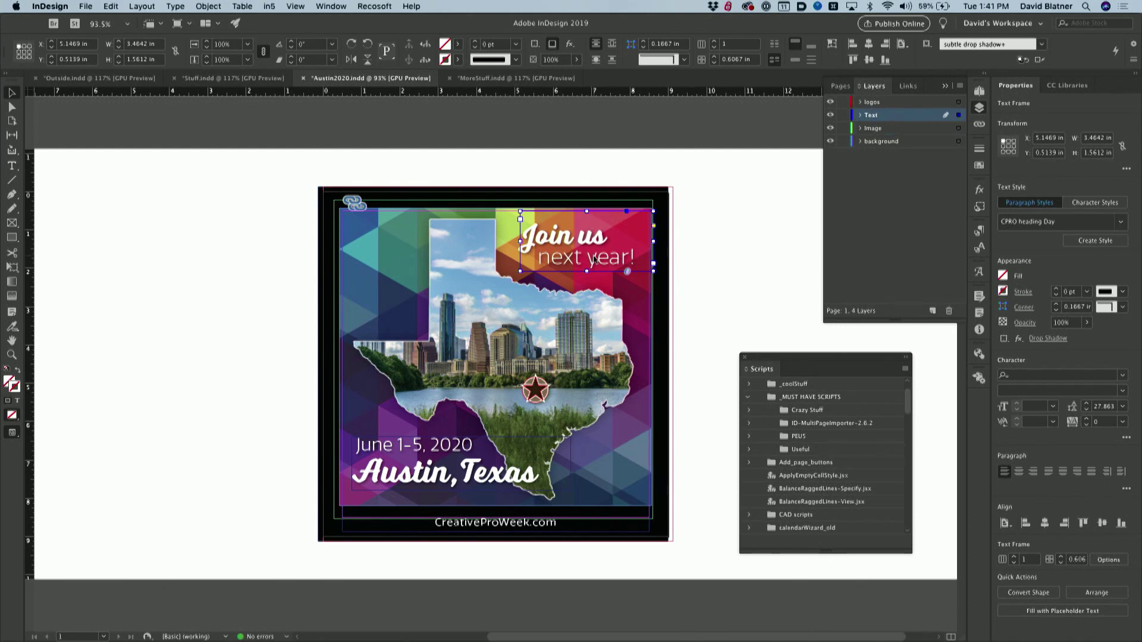
click(724, 257)
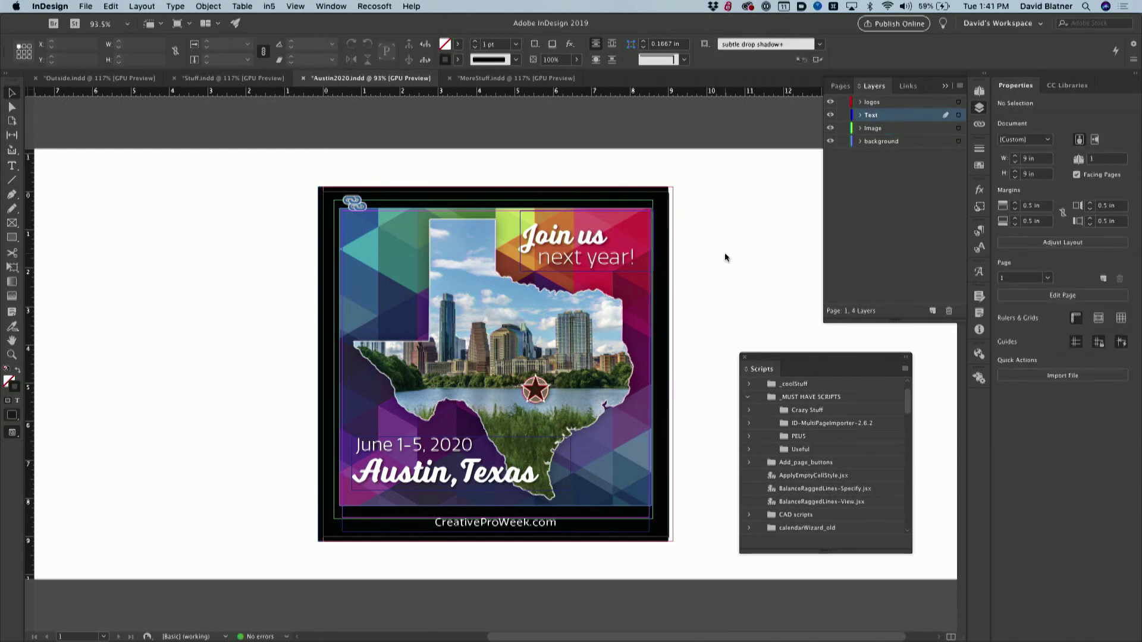
Find the LayersToSmartObjects script with the Quick Apply search "s:photo", run it, and cancel its Export to Photoshop dialog
drag(776, 354, 739, 232)
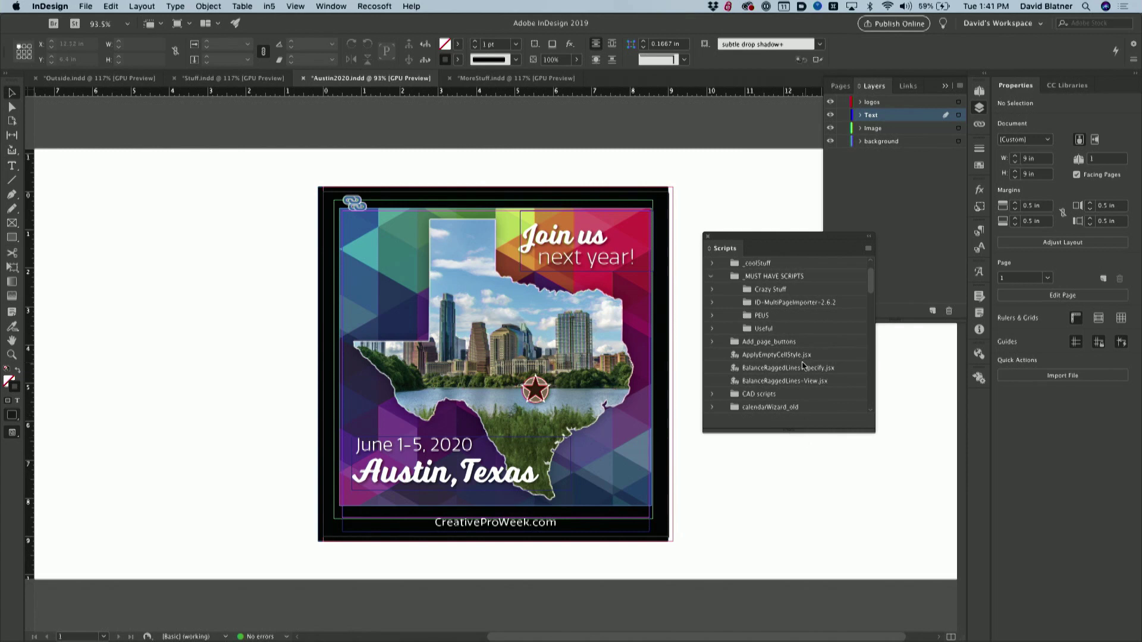
key(super+Return)
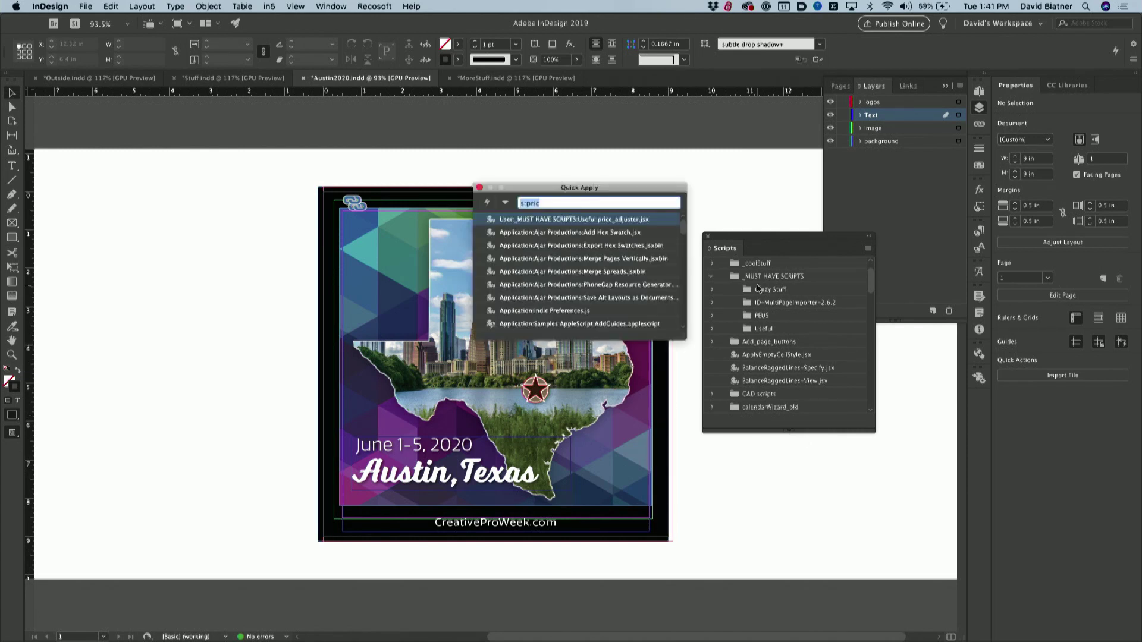
text(s:psd)
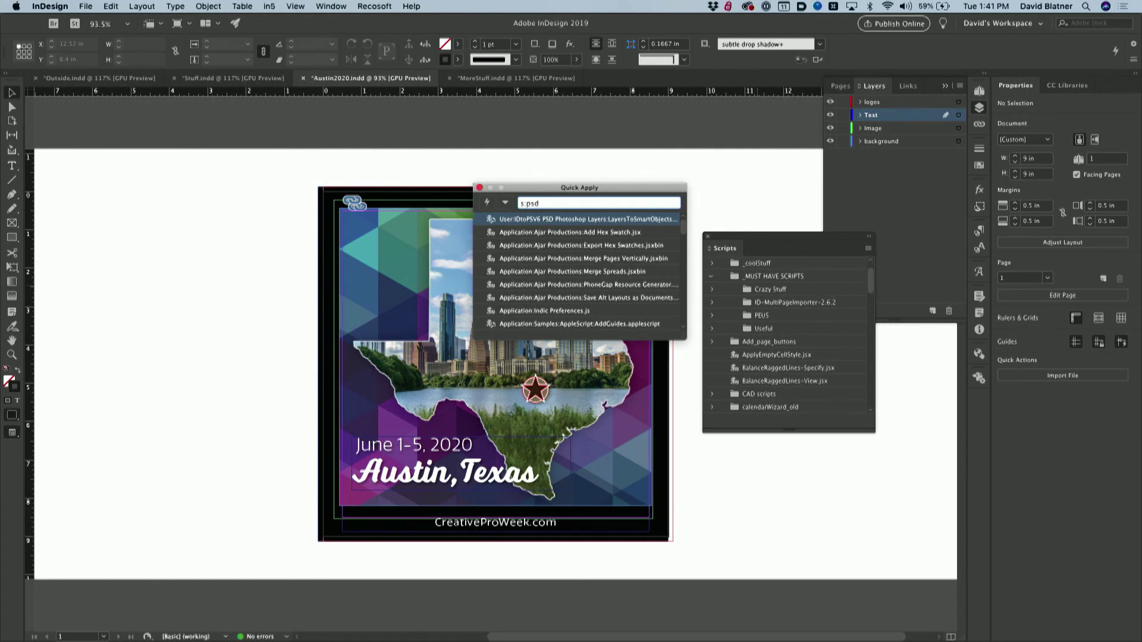
key(BackSpace)
key(BackSpace)
text(ho)
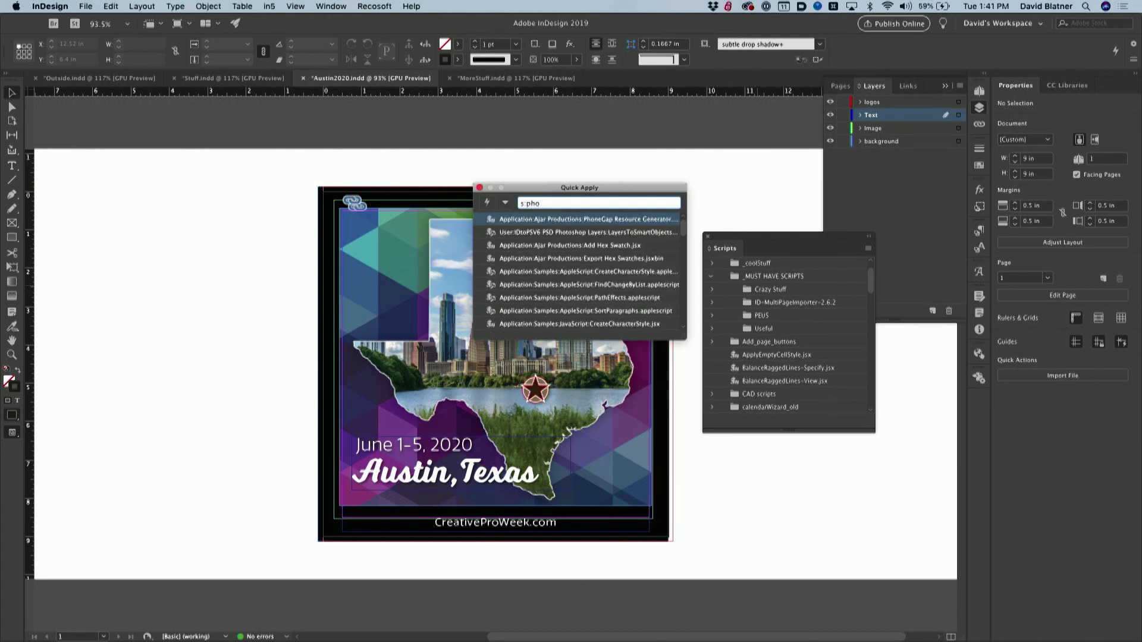
text(to)
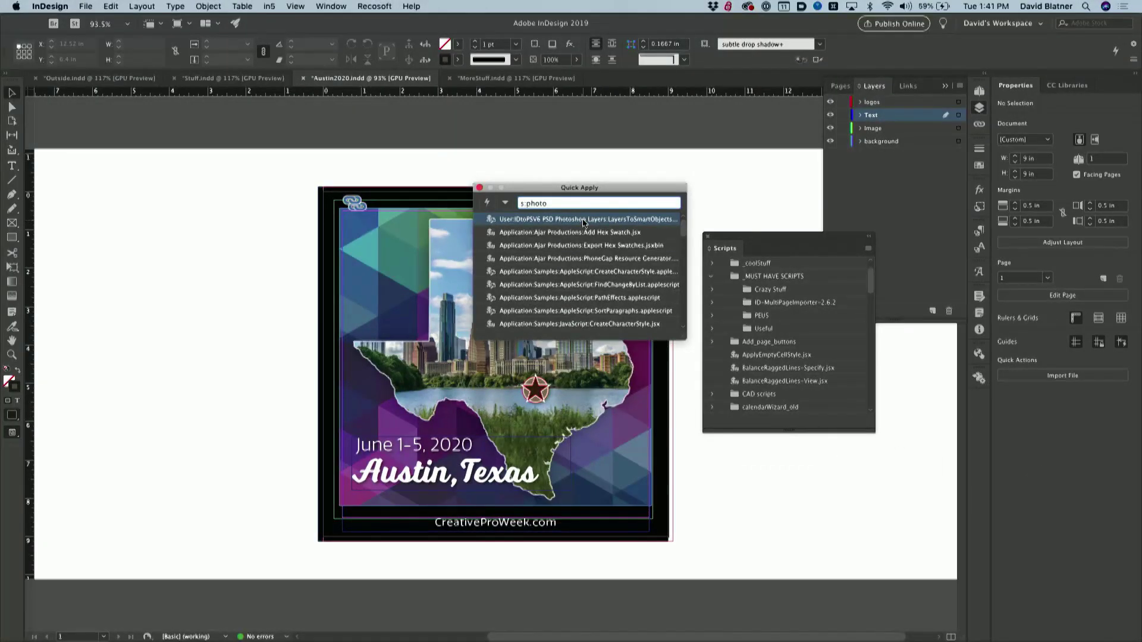
key(Return)
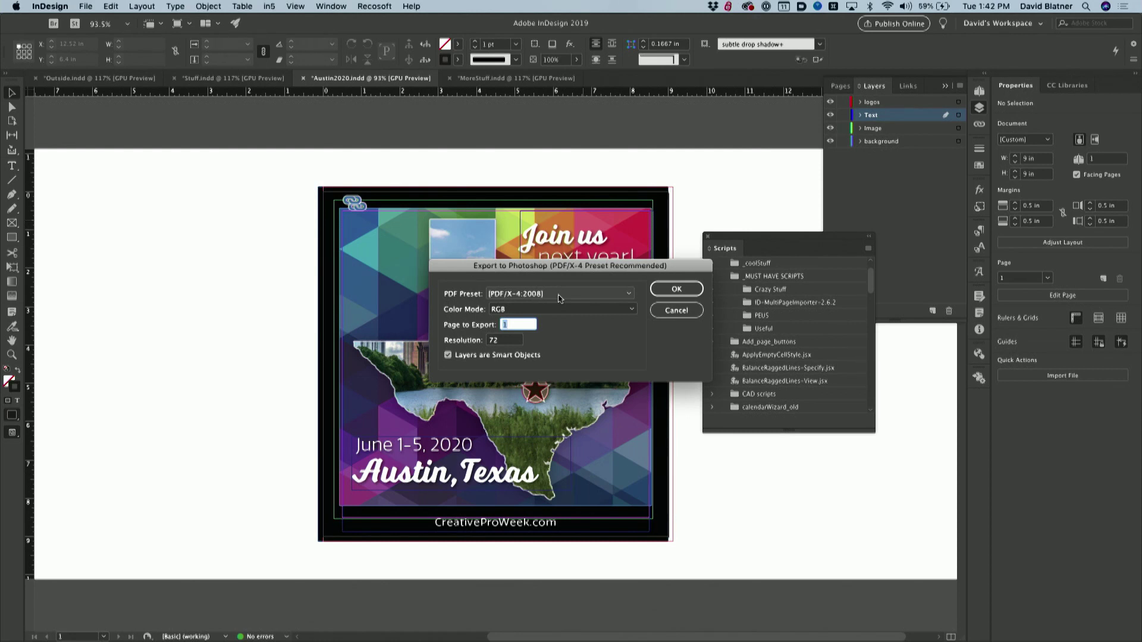
click(675, 310)
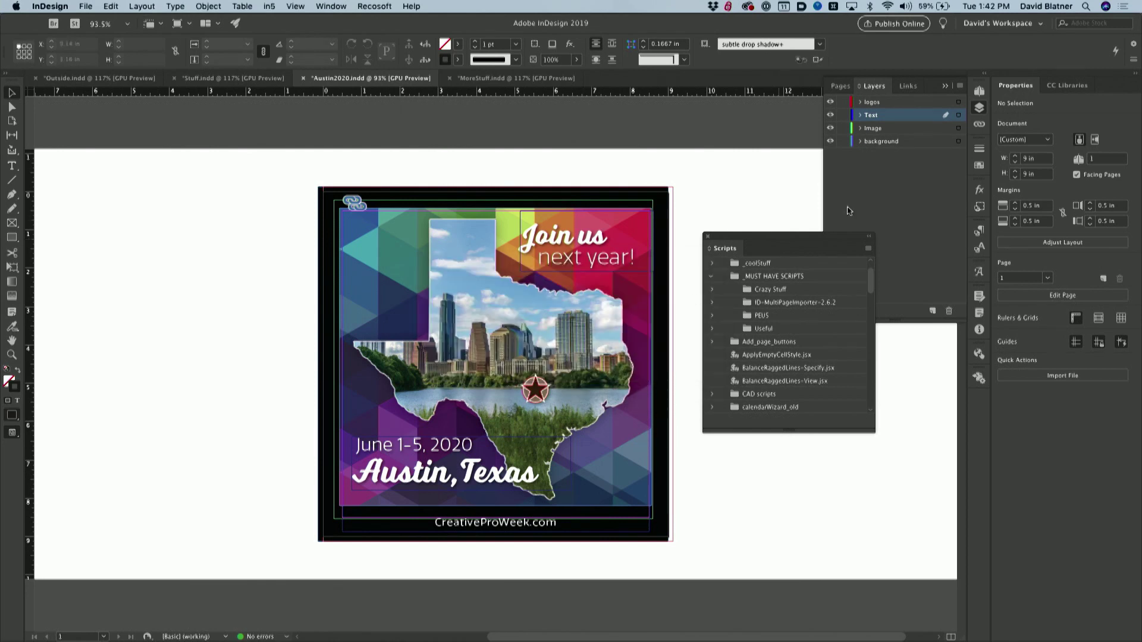
Add a new layer above the Text layer and transfer the "Join us next year!" text frame onto it
click(876, 167)
click(572, 266)
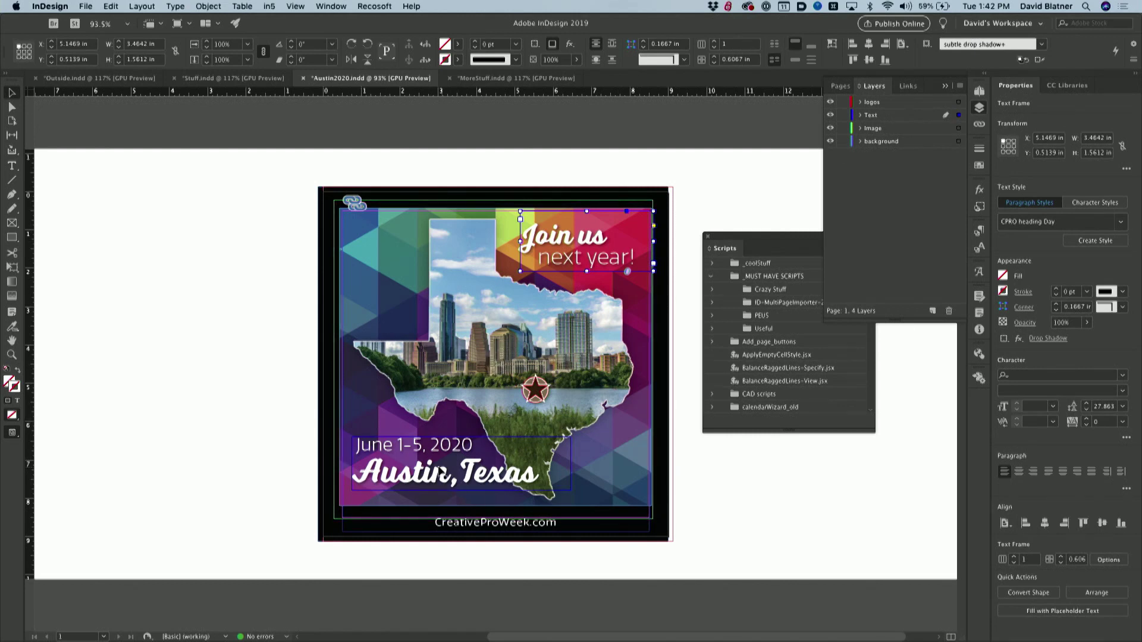
key(super+alt+bracketleft)
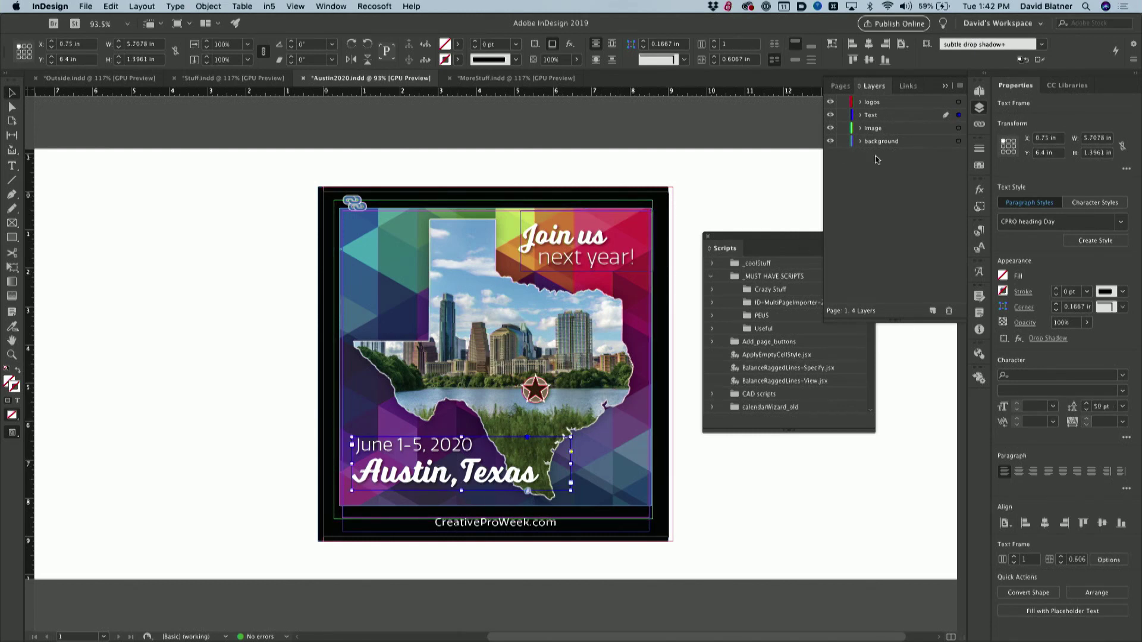
click(932, 311)
click(630, 255)
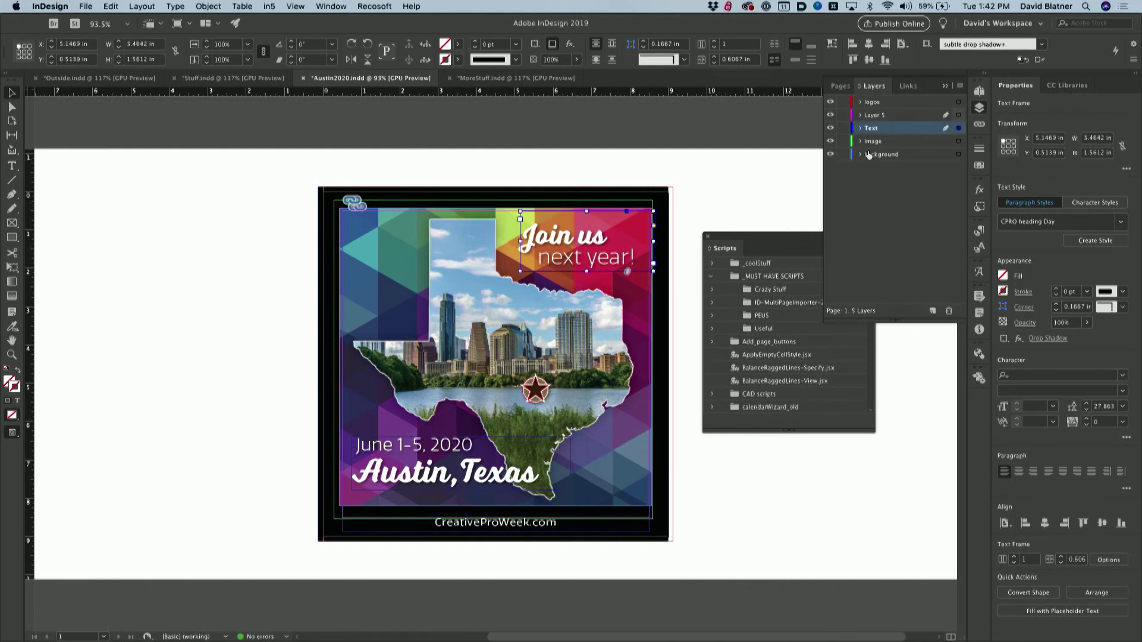
drag(958, 128, 959, 115)
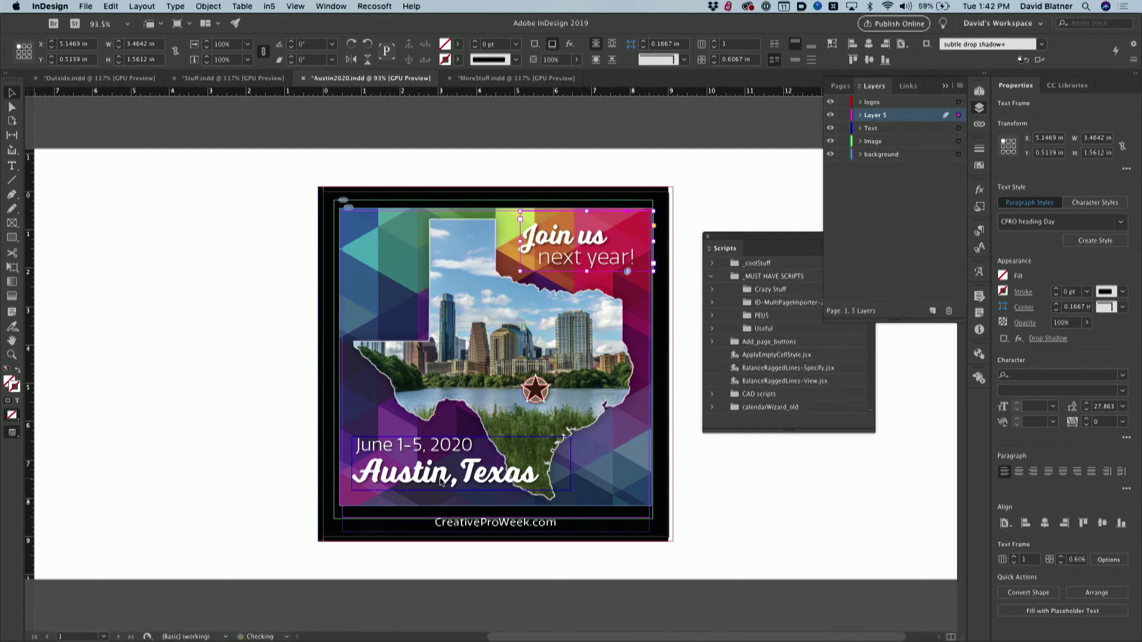
Add another layer directly above the Text layer and transfer the "CreativeProWeek.com" text frame onto it
click(416, 475)
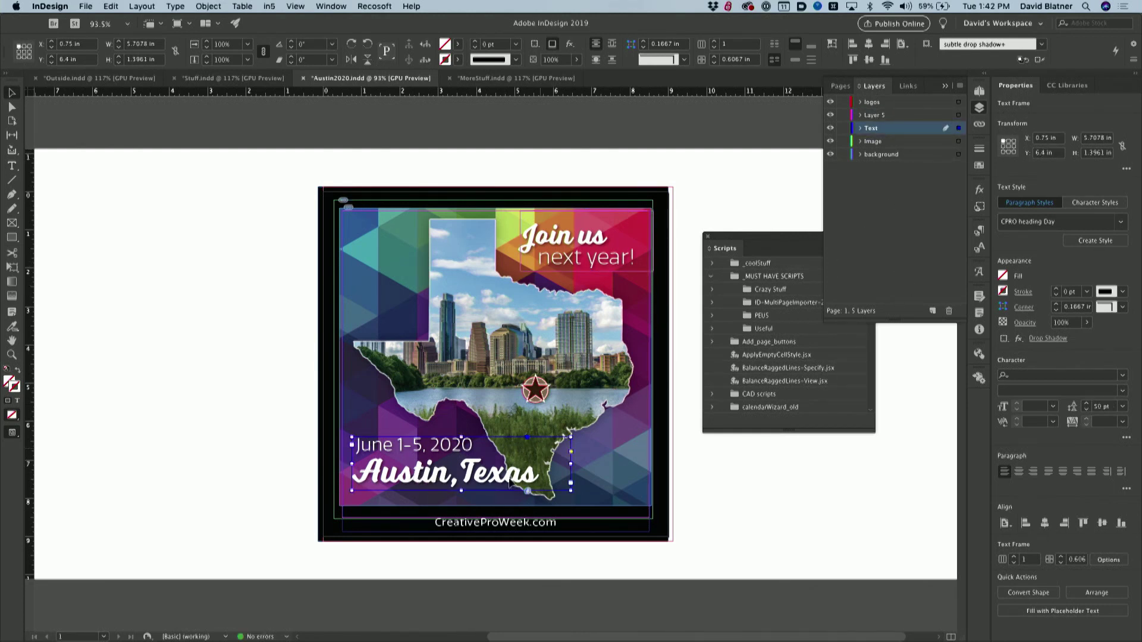
click(502, 527)
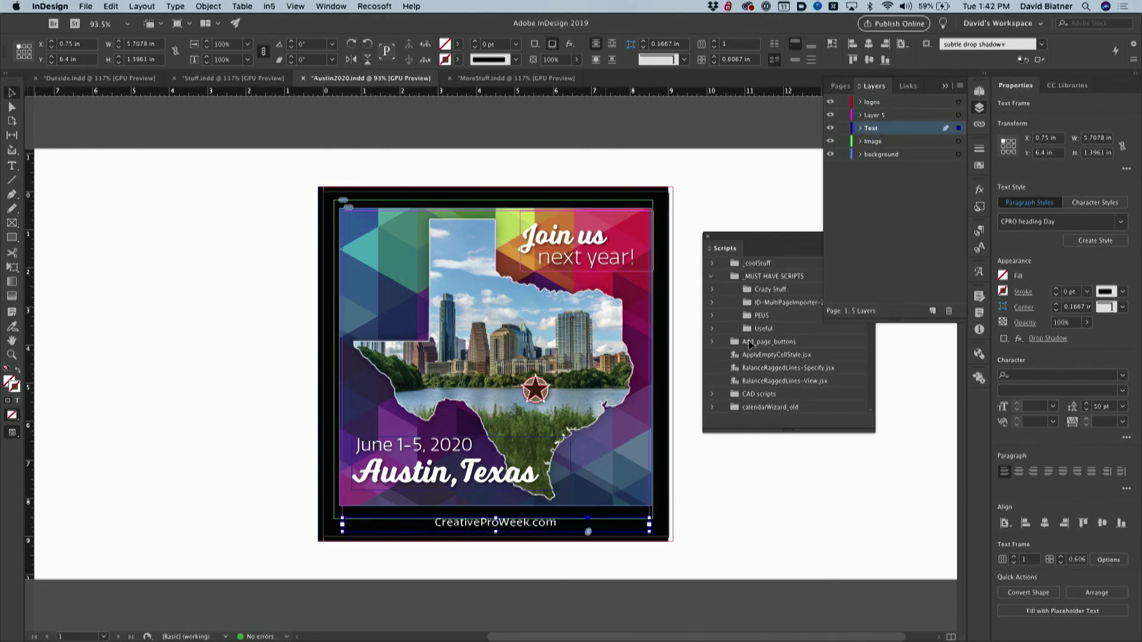
click(933, 311)
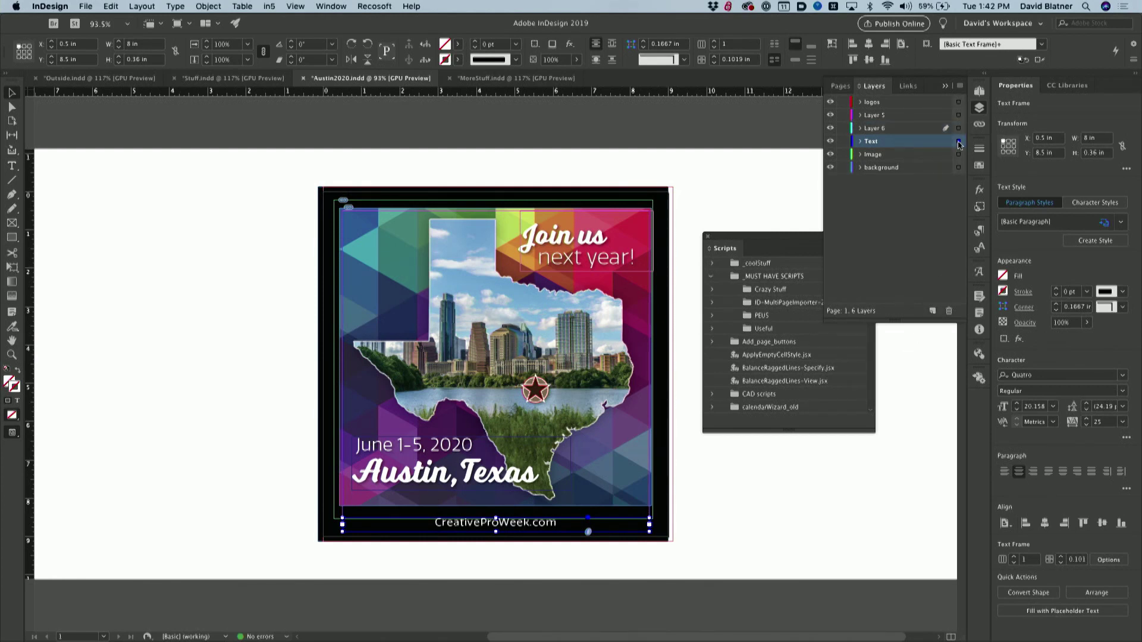
drag(958, 142, 959, 131)
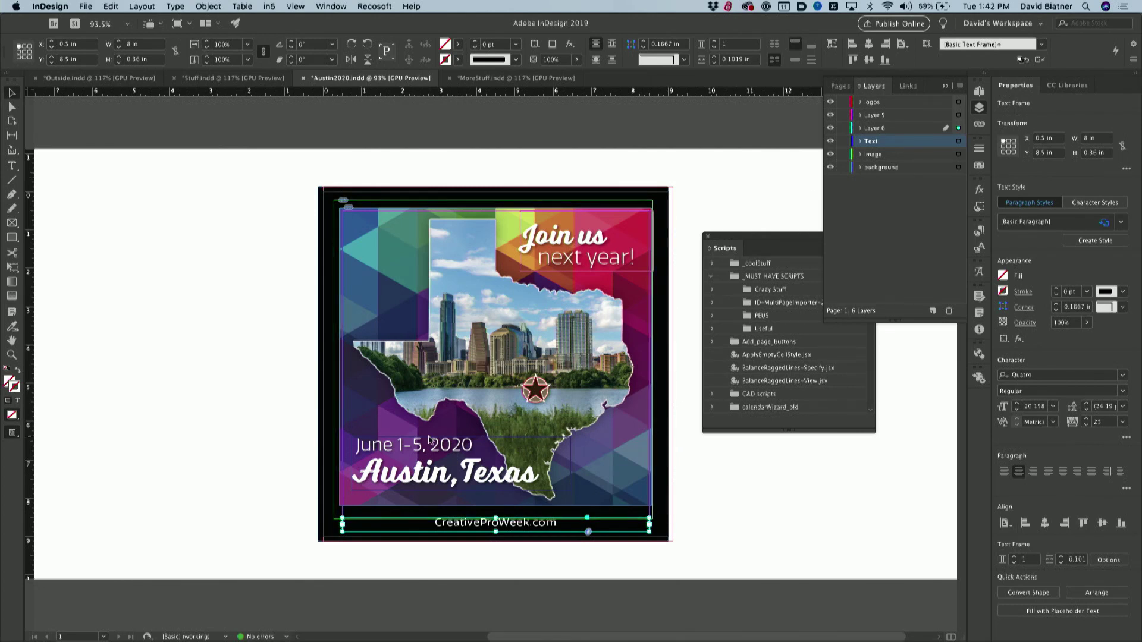
Rerun the LayersToSmartObjects script and export page 1 to Photoshop with PDF/X-4:2008, RGB, resolution 72 and layers as Smart Objects
click(230, 418)
click(555, 402)
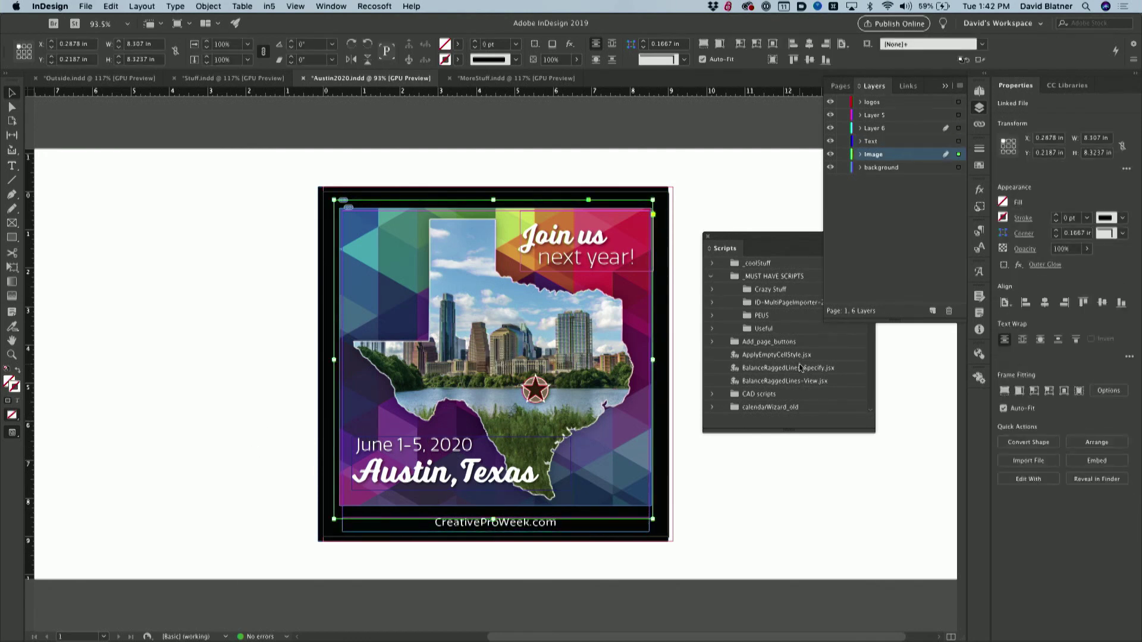
click(727, 176)
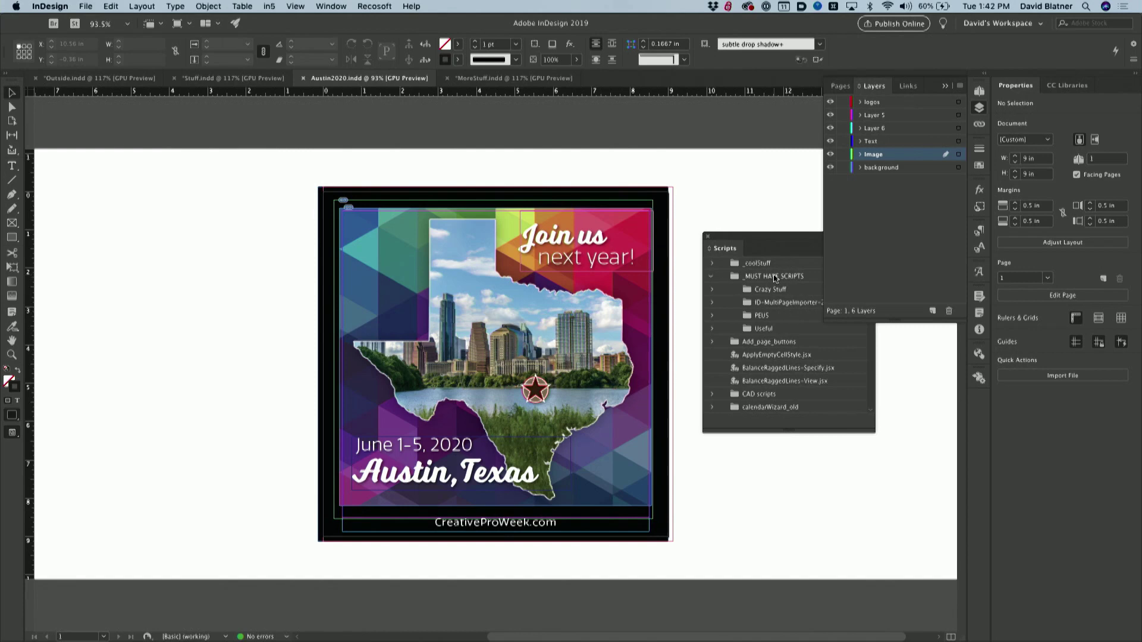
key(super+Return)
key(Return)
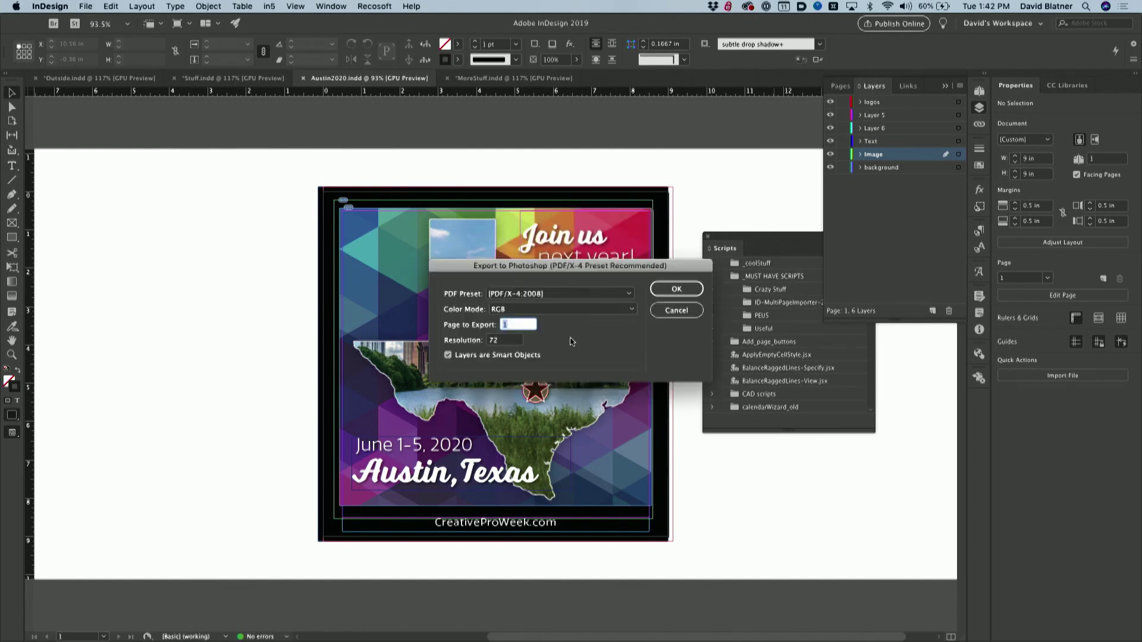
click(690, 288)
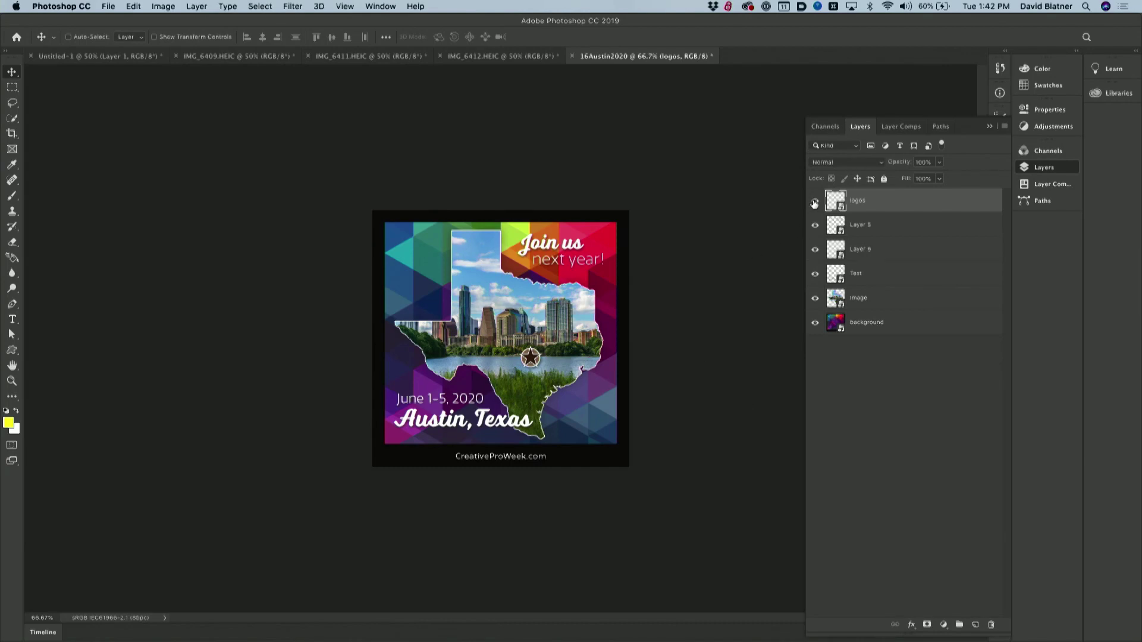
Hide the logos, Layer 5, Layer 6 and Text layers in the exported Photoshop document
click(815, 202)
click(815, 202)
click(815, 202)
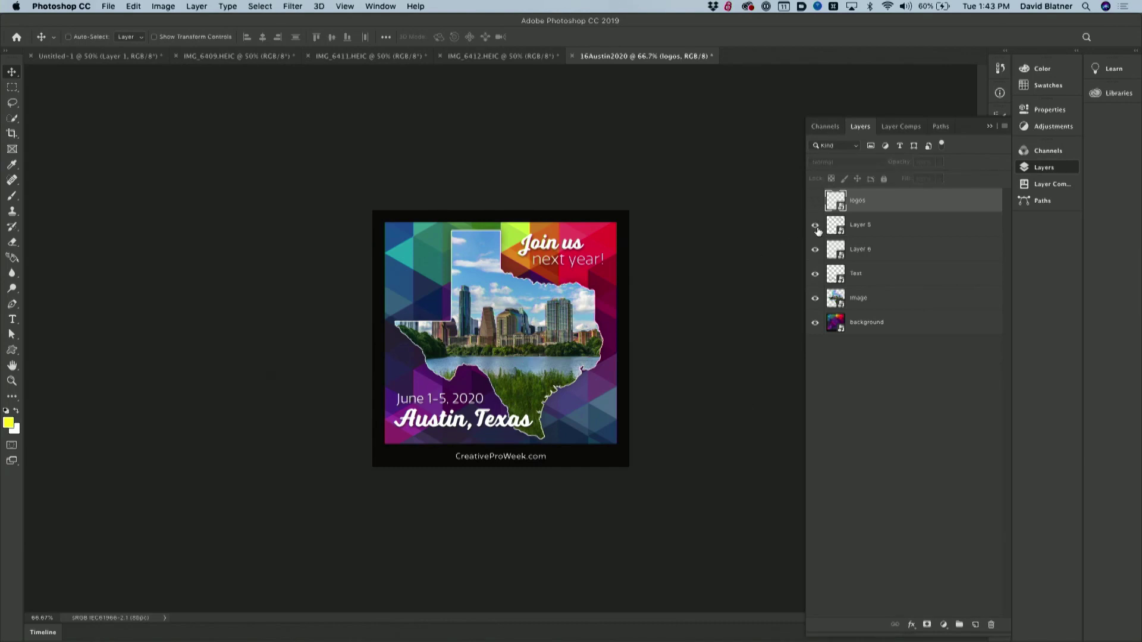
drag(814, 231, 815, 281)
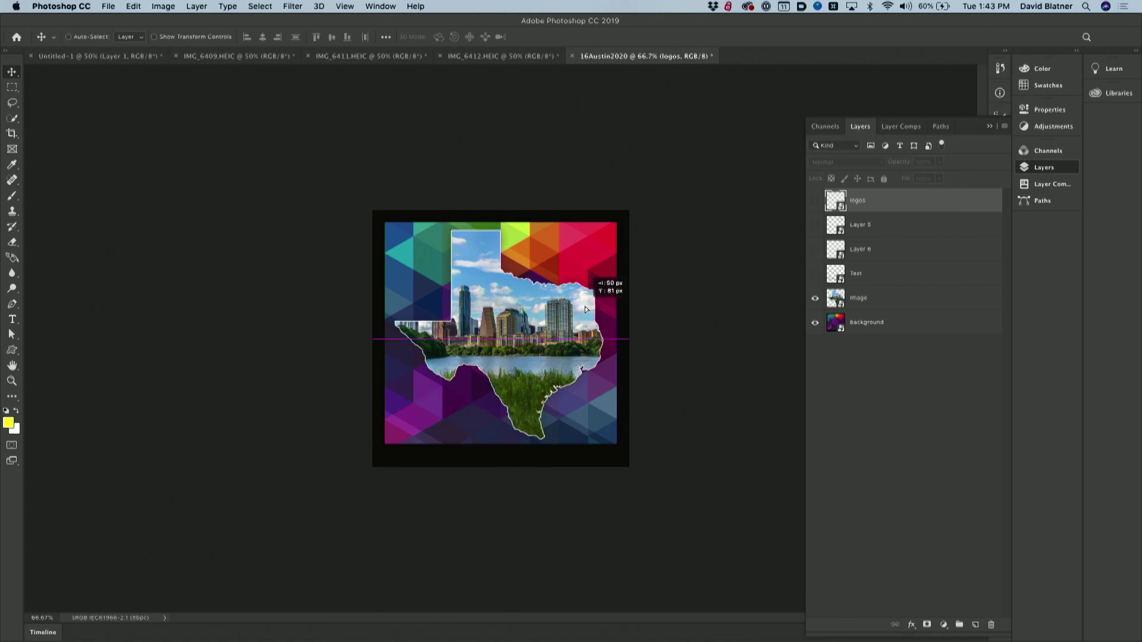
Move the Image layer's Texas-shaped skyline picture to the left and slightly up over the background
super+click(542, 316)
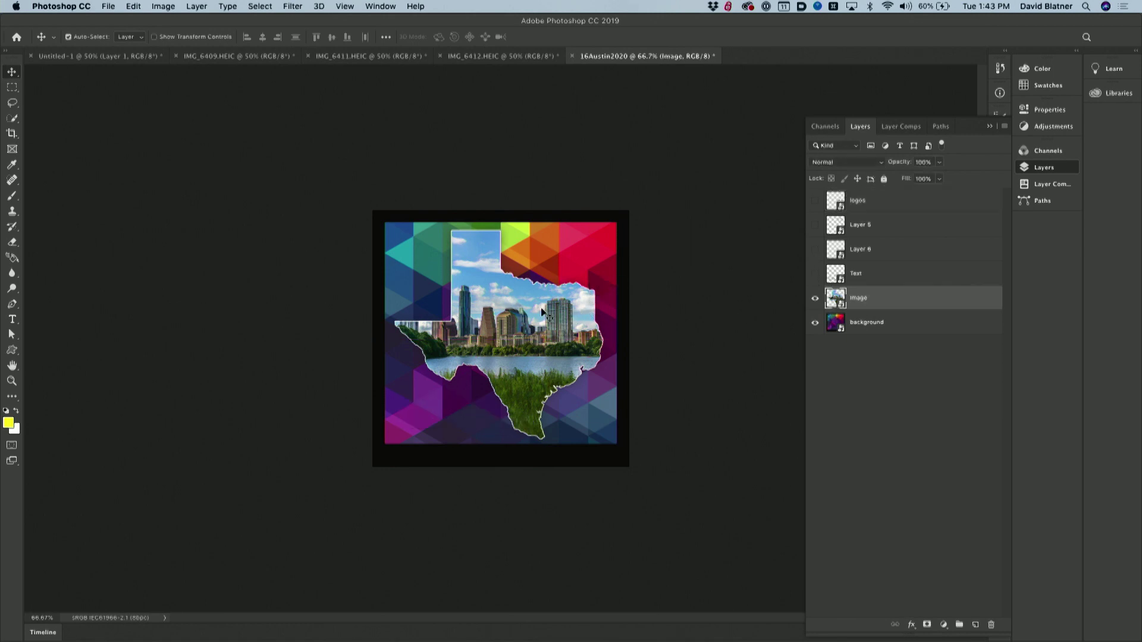
drag(541, 315, 508, 308)
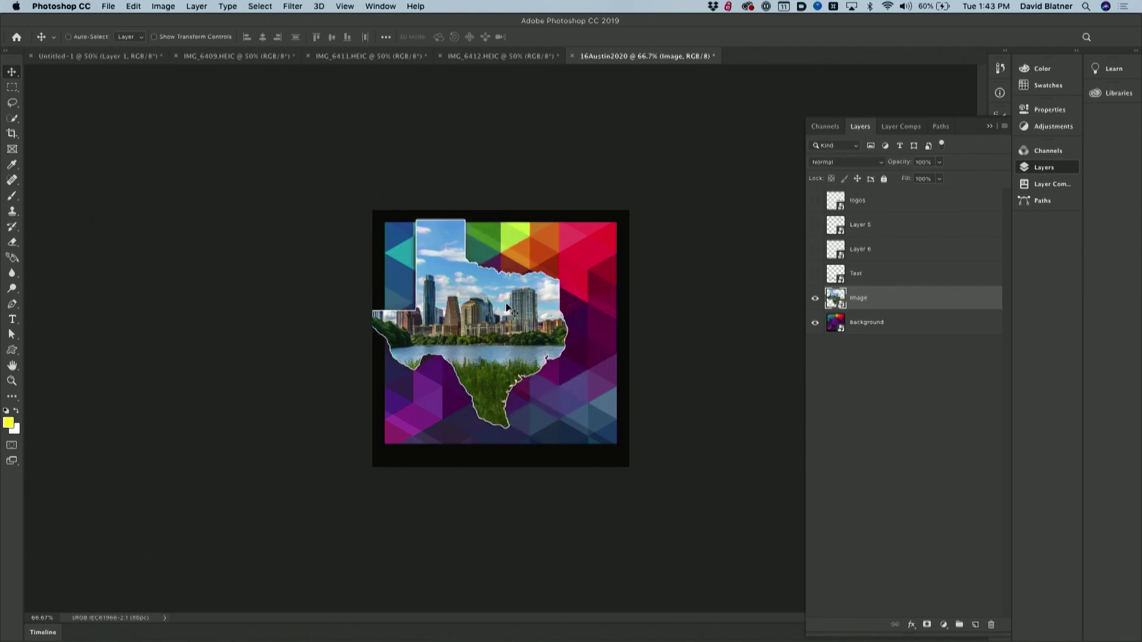